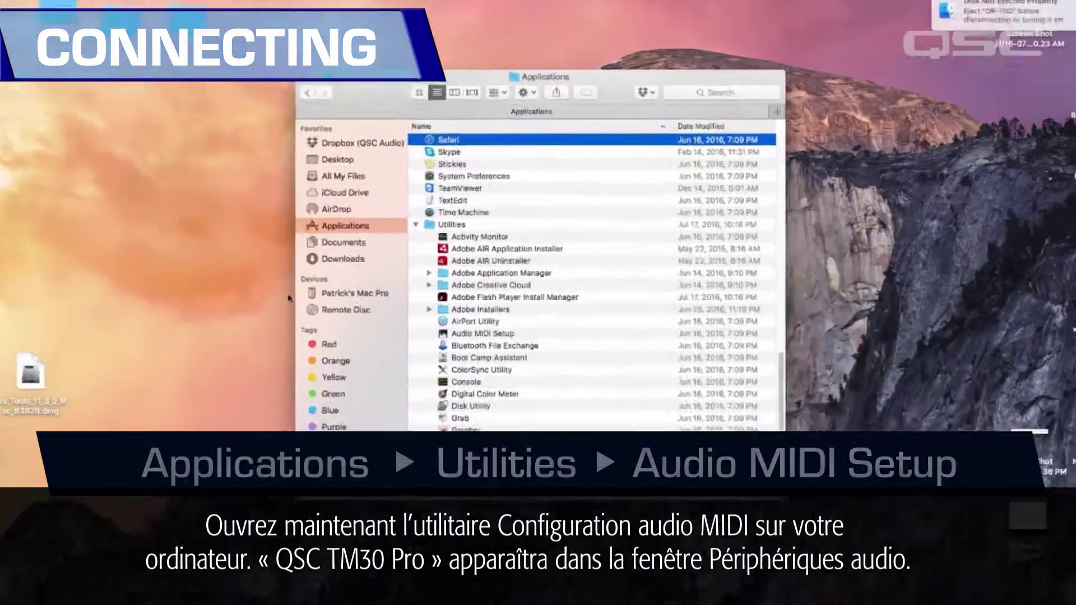
Step: Launch Audio MIDI Setup from the Applications > Utilities folder in Finder
{"action": "left_click", "coordinate": [465, 229]}
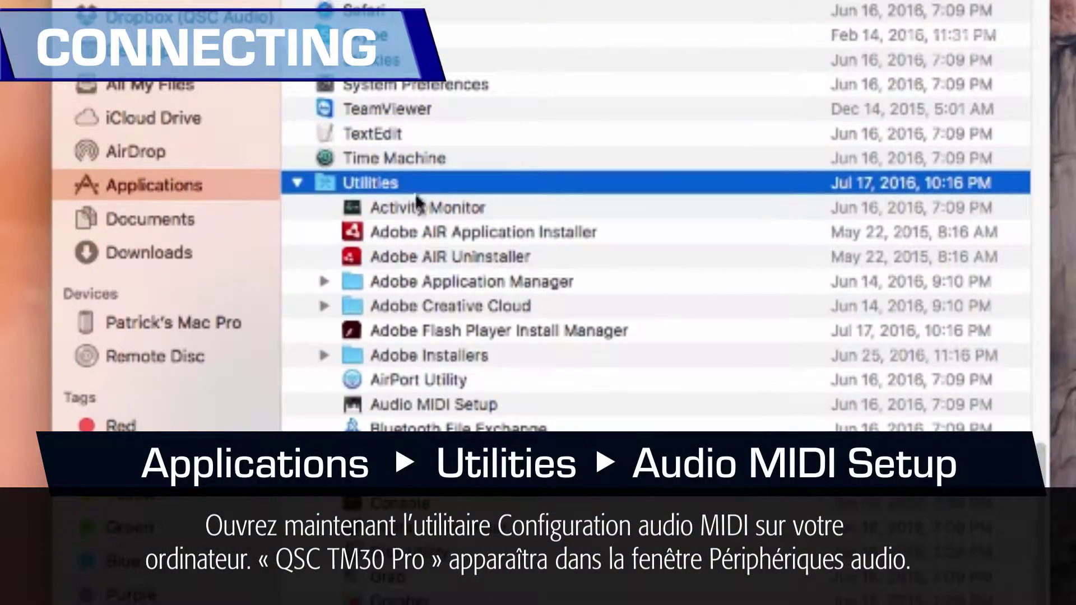
{"action": "double_click", "coordinate": [500, 404]}
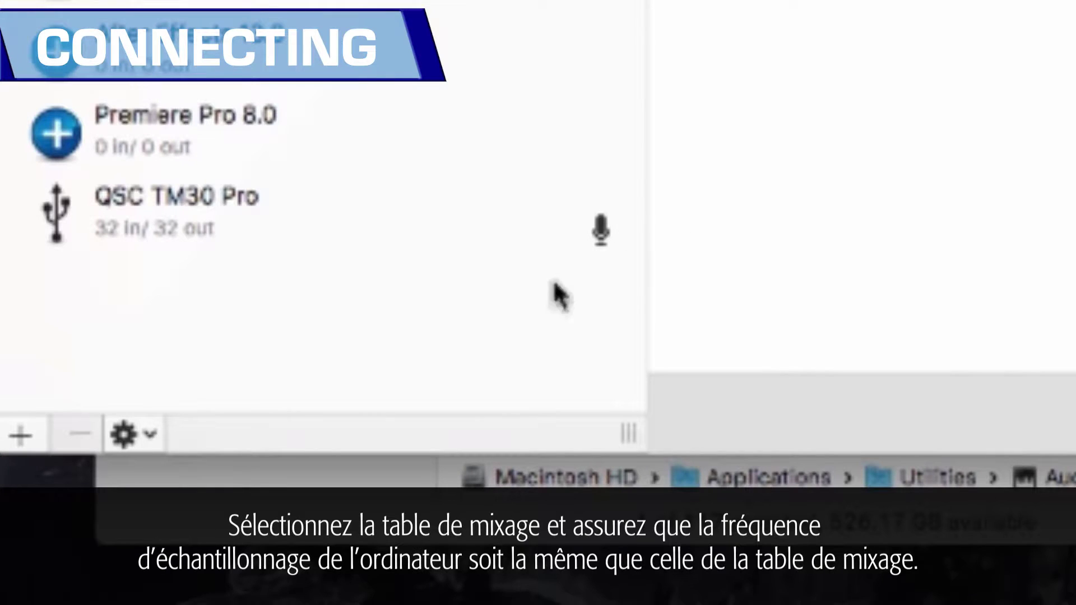
Step: Select the QSC TM30 Pro device to view its Format settings and sample rate
{"action": "left_click", "coordinate": [271, 216]}
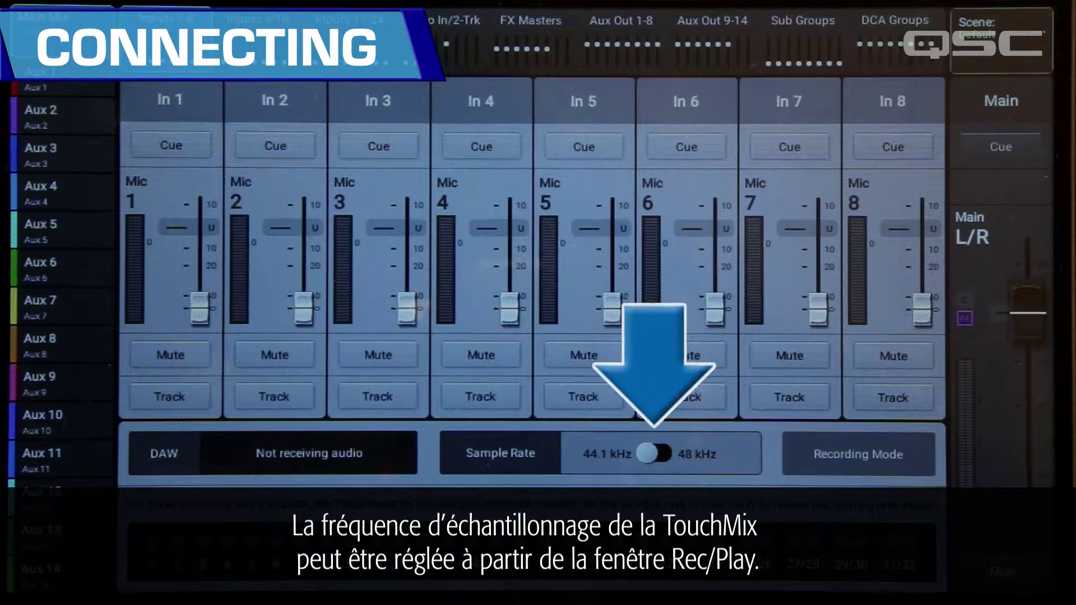
Step: Switch the TouchMix-30 Rec/Play sample rate from 44.1 kHz to 48 kHz
{"action": "left_click", "coordinate": [661, 453]}
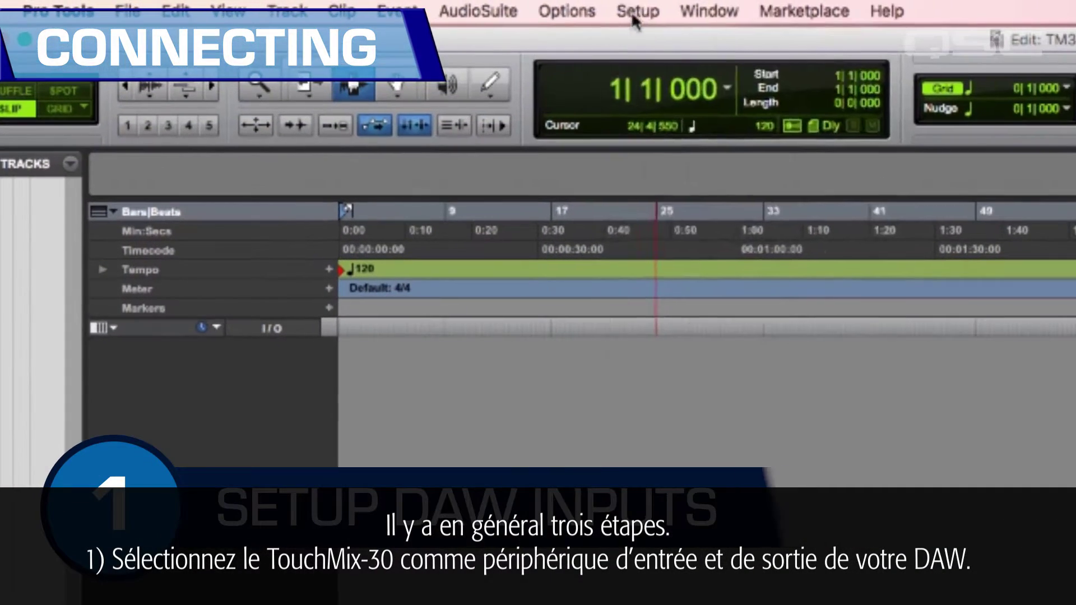
Step: Enable the QSC TM30 Pro as a subdevice of the Pro Tools Aggregate I/O
{"action": "left_click", "coordinate": [335, 6]}
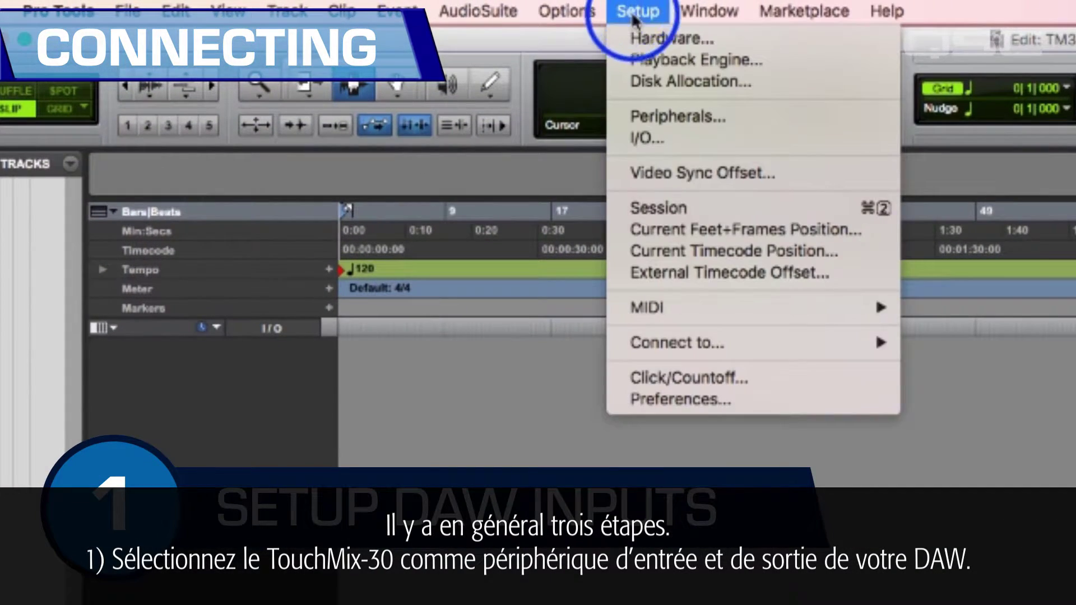
{"action": "left_click", "coordinate": [720, 45]}
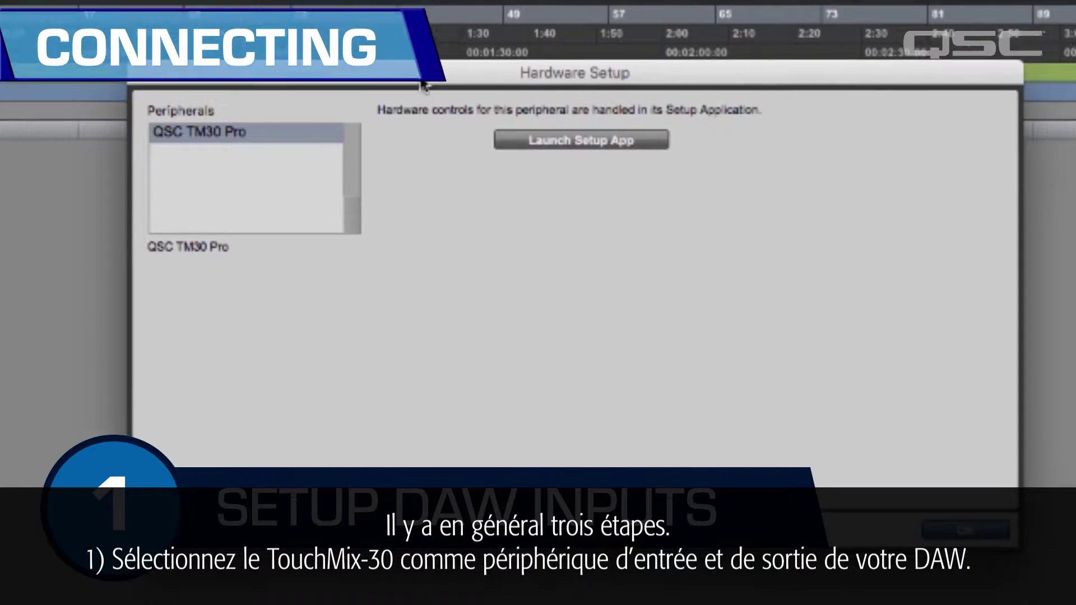
{"action": "left_click", "coordinate": [502, 127]}
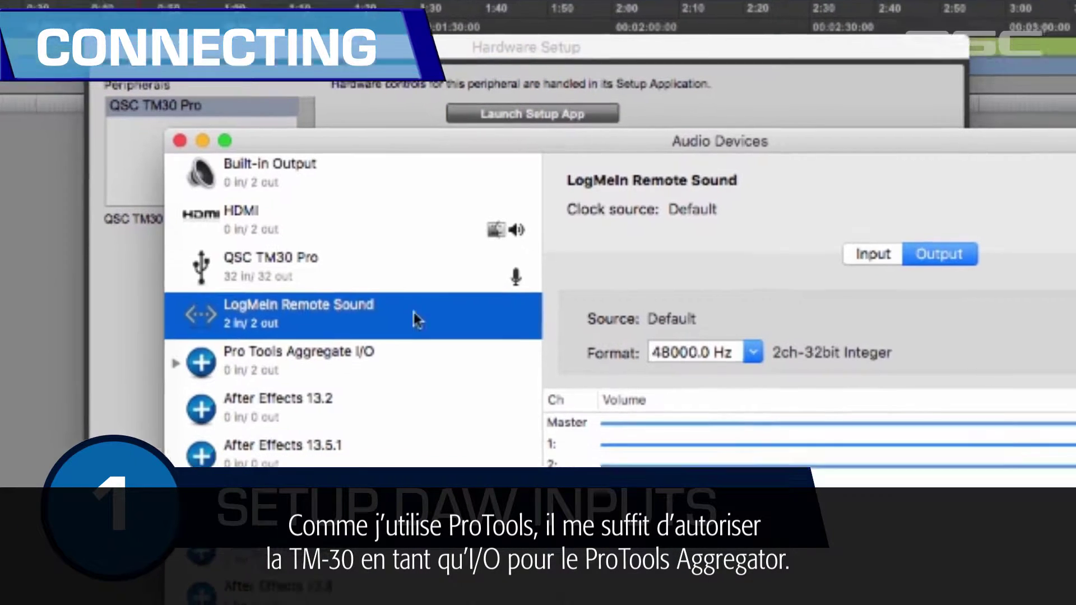
{"action": "left_click", "coordinate": [387, 358]}
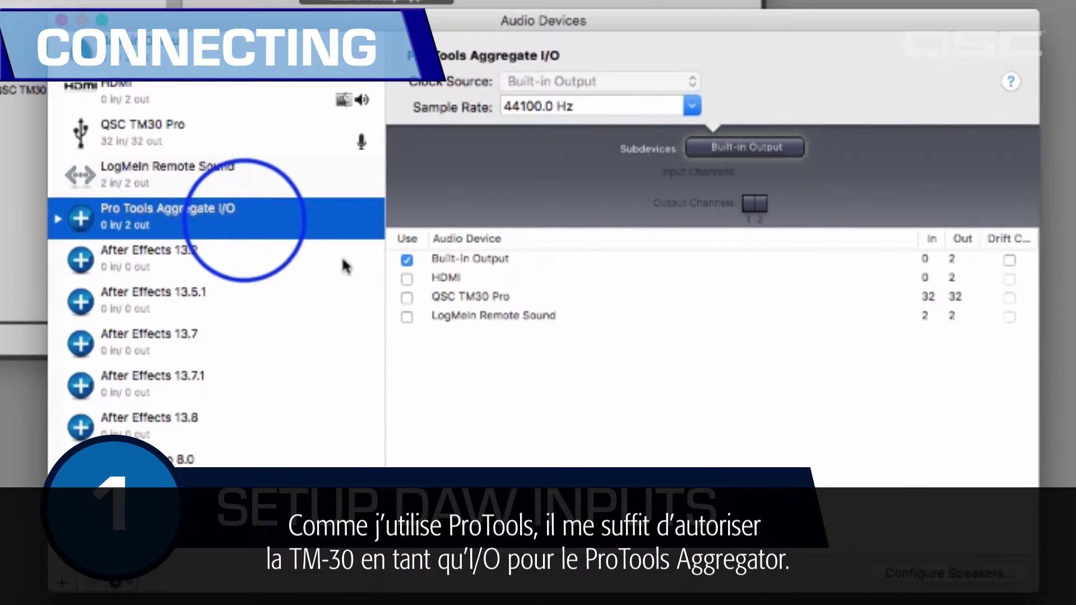
{"action": "left_click", "coordinate": [407, 297]}
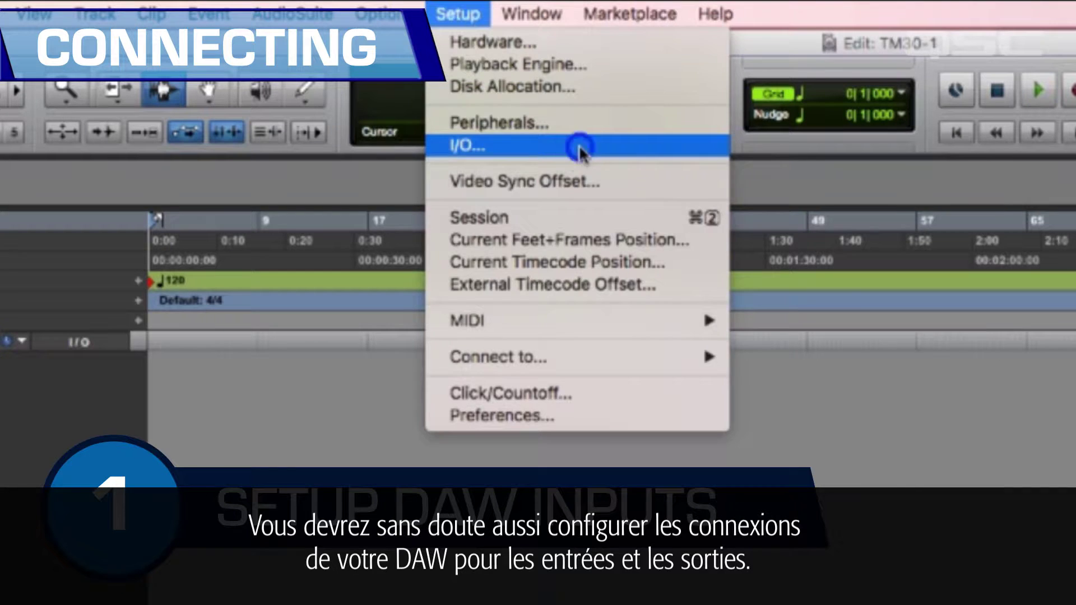
Step: Create 16 mono Input paths mapped to QSC TM30 Pro inputs 1–16 in I/O Setup
{"action": "left_click", "coordinate": [581, 147]}
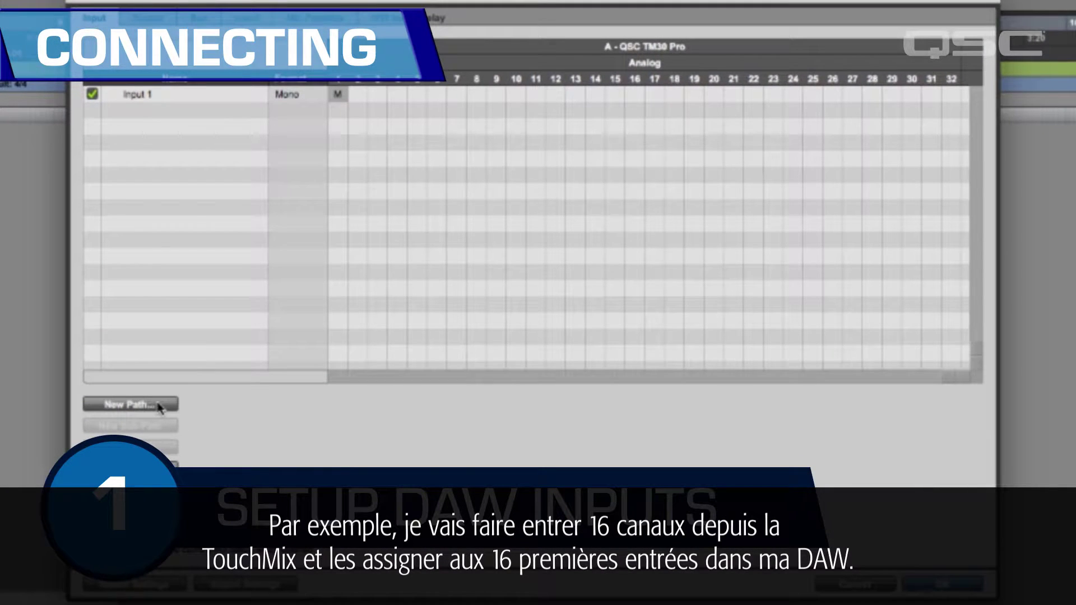
{"action": "left_click", "coordinate": [158, 408]}
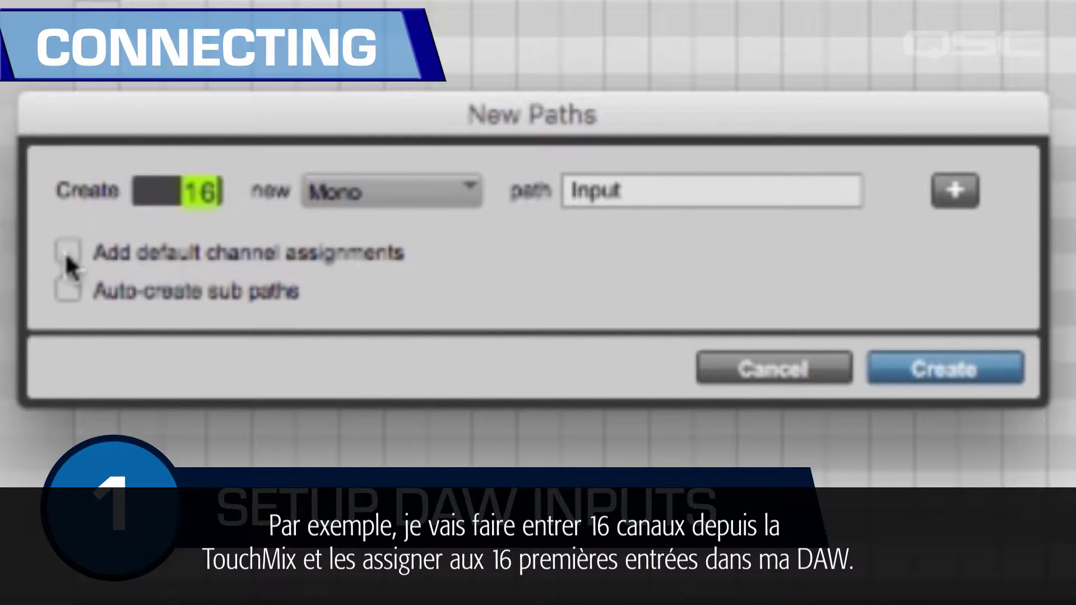
{"action": "left_click", "coordinate": [901, 369]}
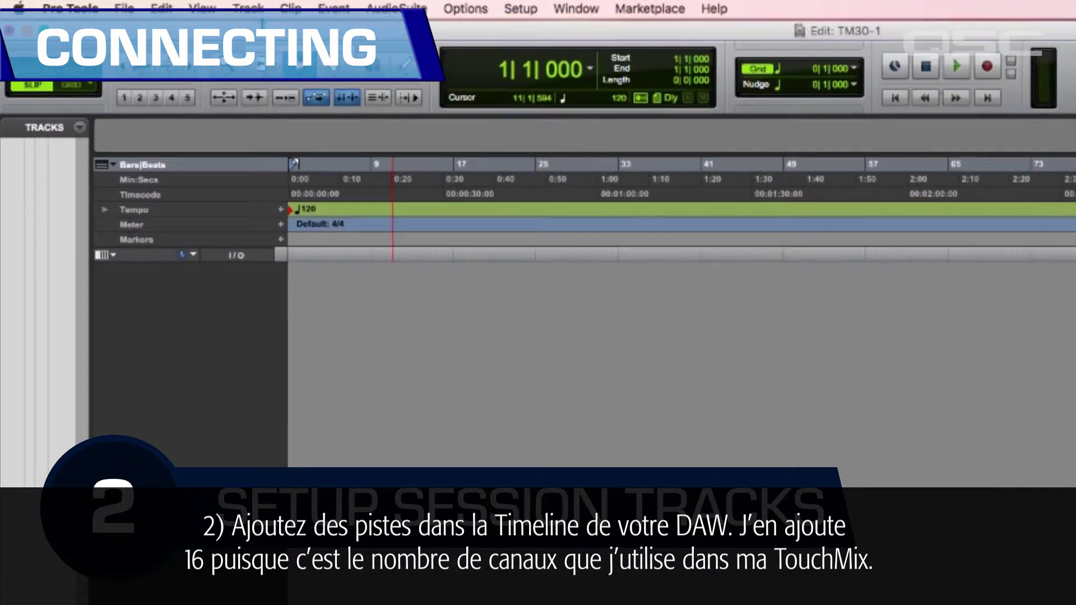
Step: Add 16 new mono audio tracks in Samples to the TM30-1 session
{"action": "left_click", "coordinate": [161, 6]}
{"action": "left_click", "coordinate": [280, 33]}
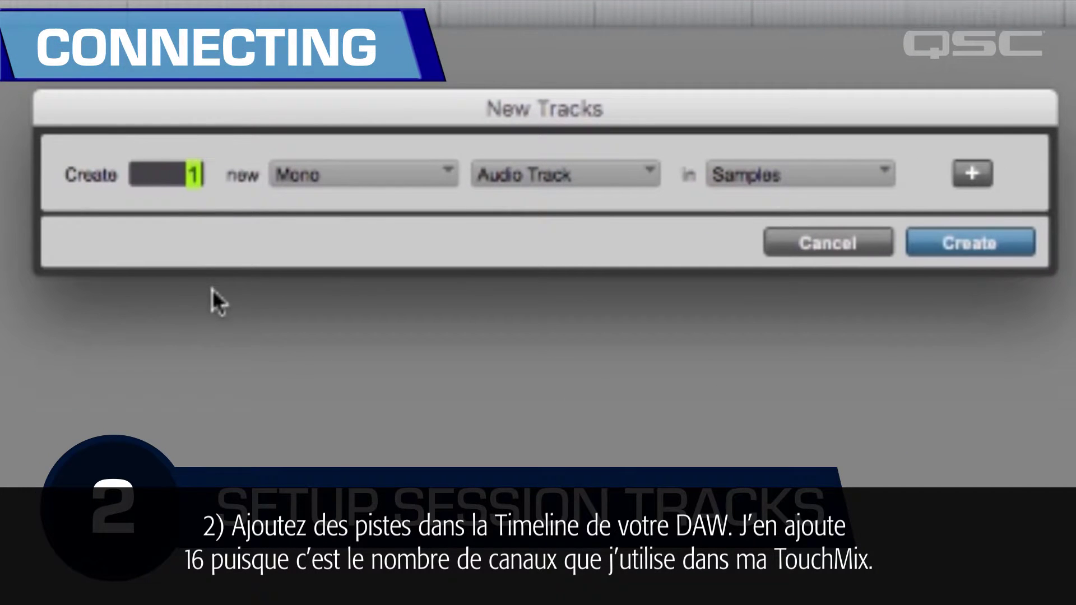
{"action": "left_click", "coordinate": [934, 246]}
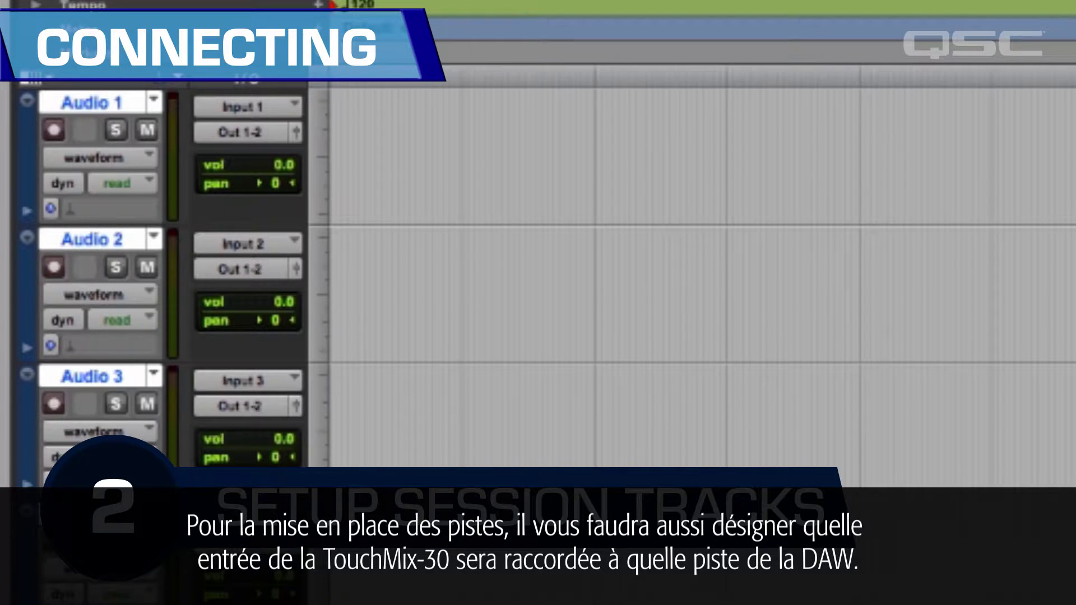
Step: Assign Input 1 (Mono) to Audio 1 and Input 2 (Mono) to Audio 2
{"action": "left_click", "coordinate": [295, 108]}
{"action": "mouse_move", "coordinate": [386, 115]}
{"action": "left_click", "coordinate": [509, 120]}
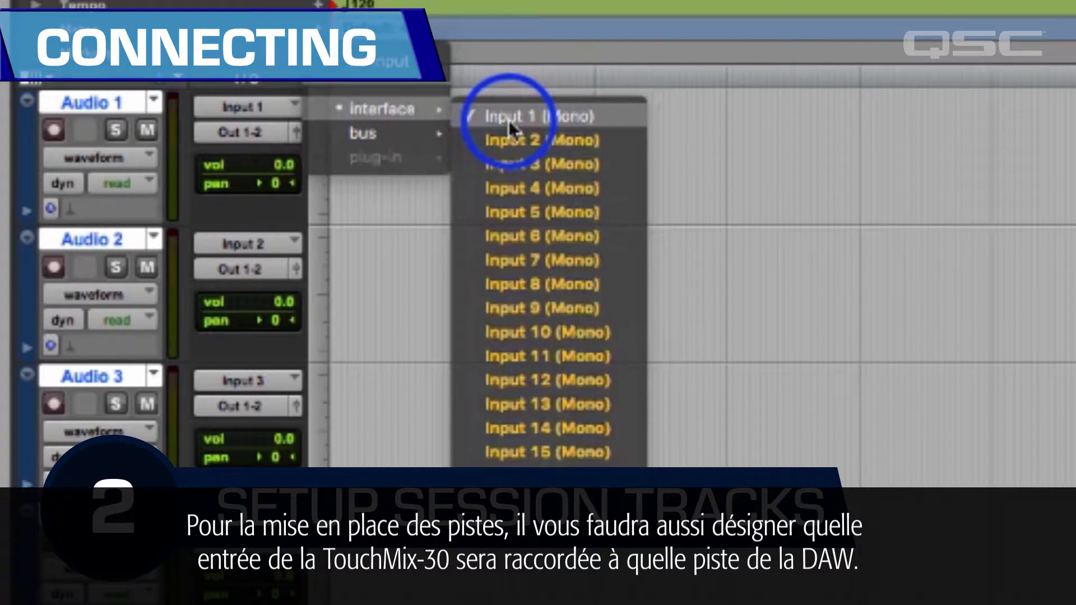
{"action": "left_click", "coordinate": [292, 244]}
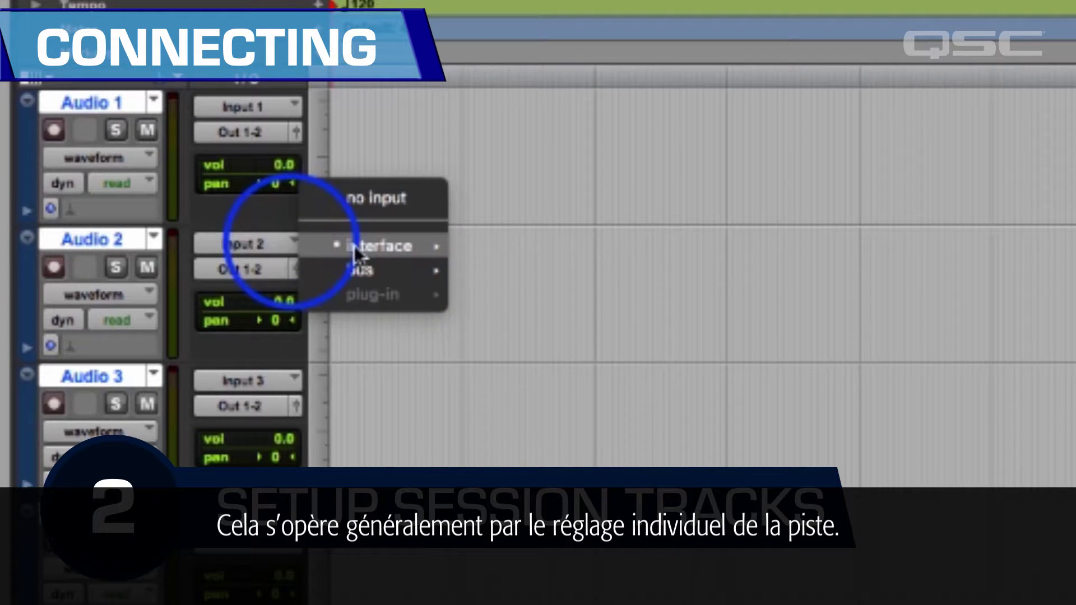
{"action": "mouse_move", "coordinate": [358, 246]}
{"action": "left_click", "coordinate": [528, 279]}
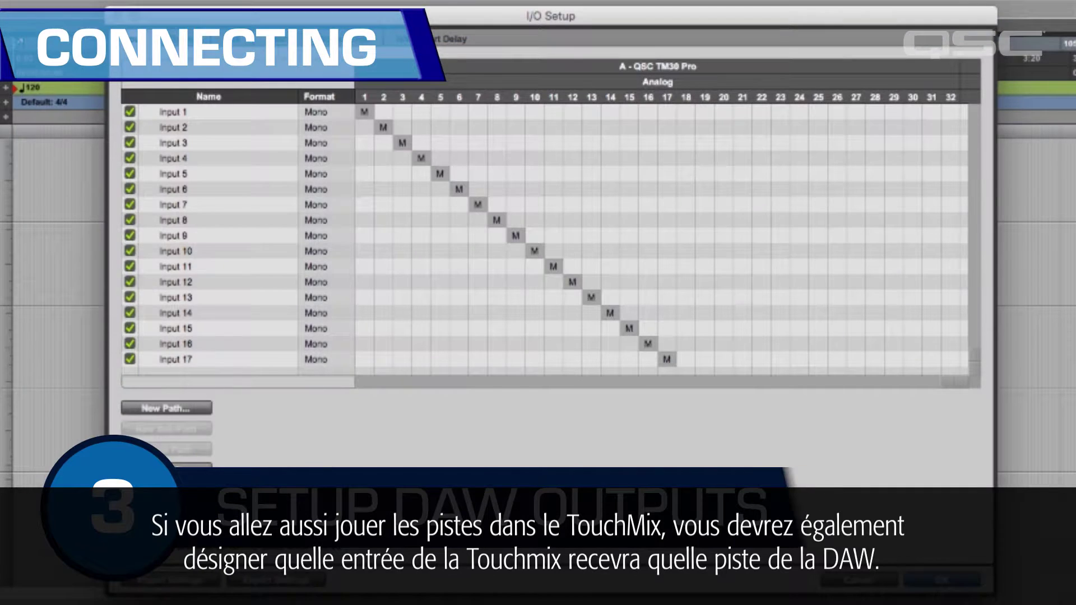
Step: Create 16 mono Output paths with default channel assignments in I/O Setup
{"action": "left_click", "coordinate": [194, 36]}
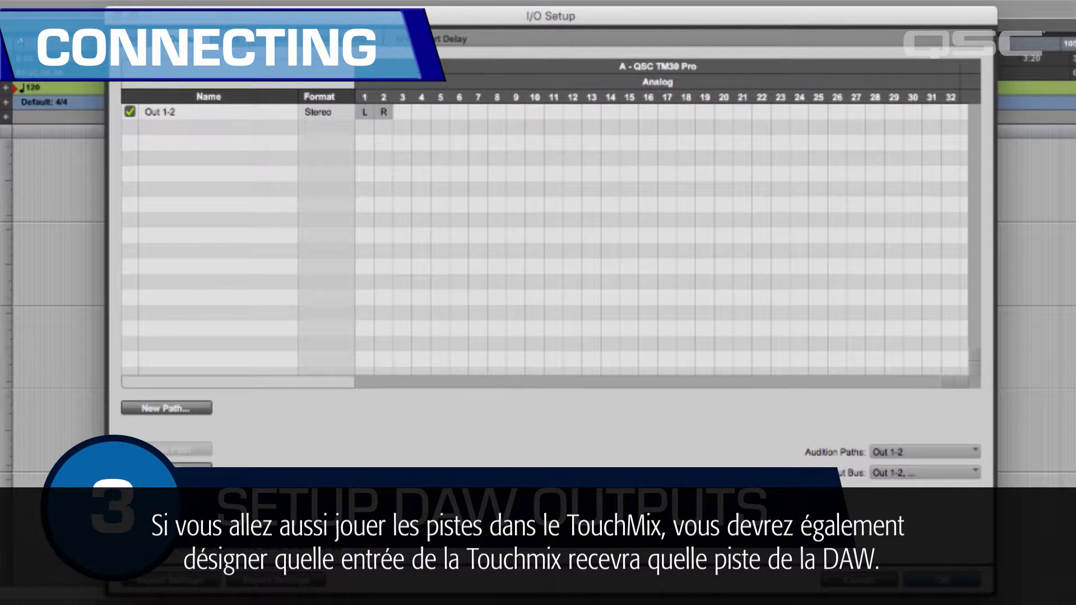
{"action": "left_click", "coordinate": [168, 408]}
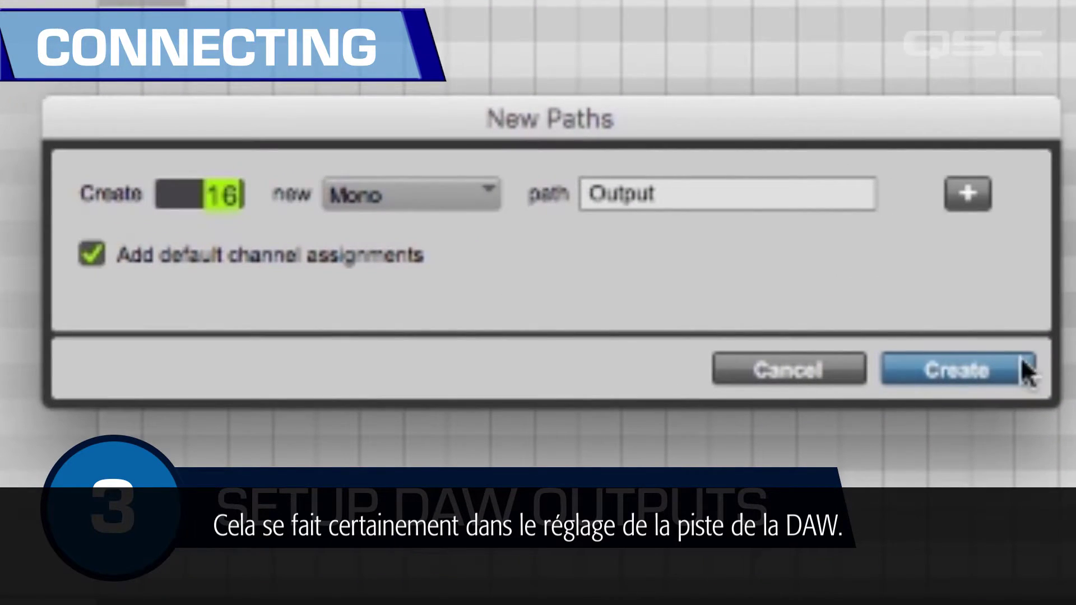
{"action": "left_click", "coordinate": [1029, 372]}
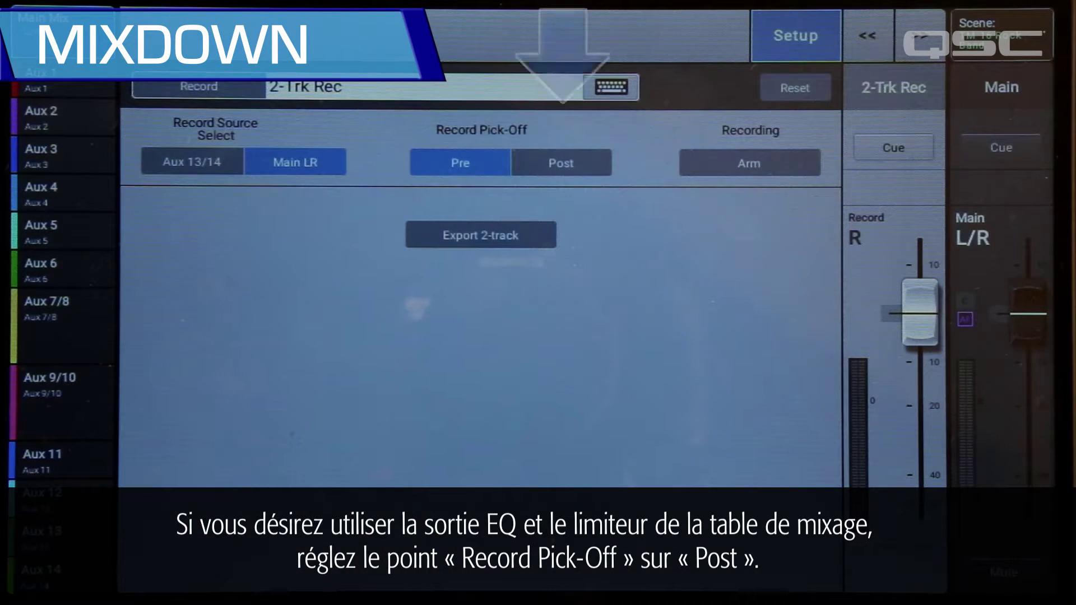
Step: Set the TouchMix 2-Trk Rec record pick-off point to Post
{"action": "left_click", "coordinate": [561, 163]}
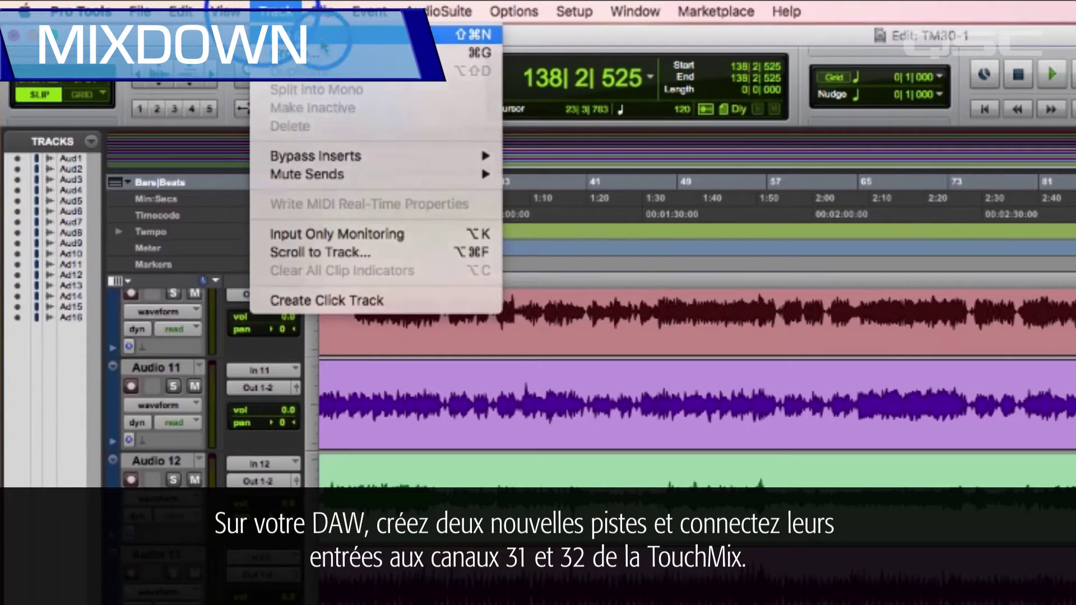
Step: Add 2 new mono audio tracks to the session
{"action": "left_click", "coordinate": [291, 34]}
{"action": "type", "text": "2"}
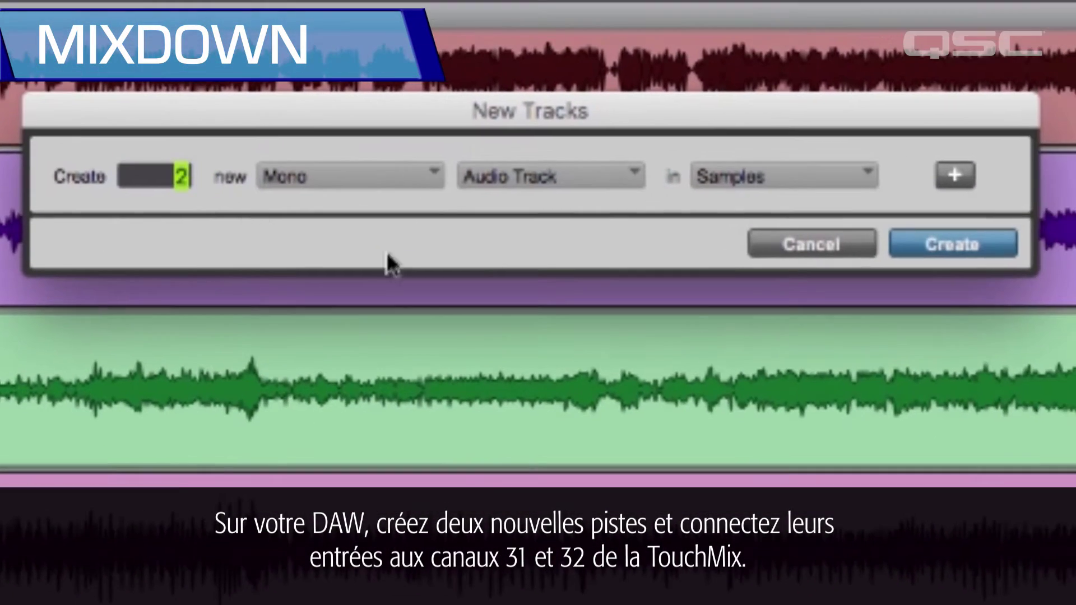
{"action": "left_click", "coordinate": [1029, 254]}
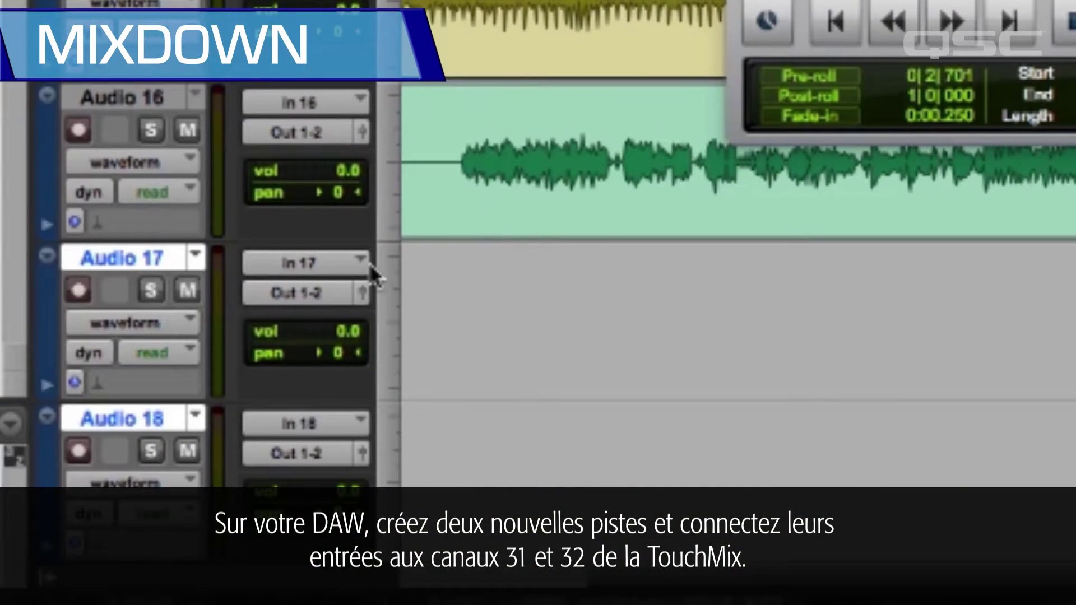
Step: Feed Audio 17 from input 31 and Audio 18 from input 32
{"action": "left_click", "coordinate": [361, 262]}
{"action": "mouse_move", "coordinate": [467, 264]}
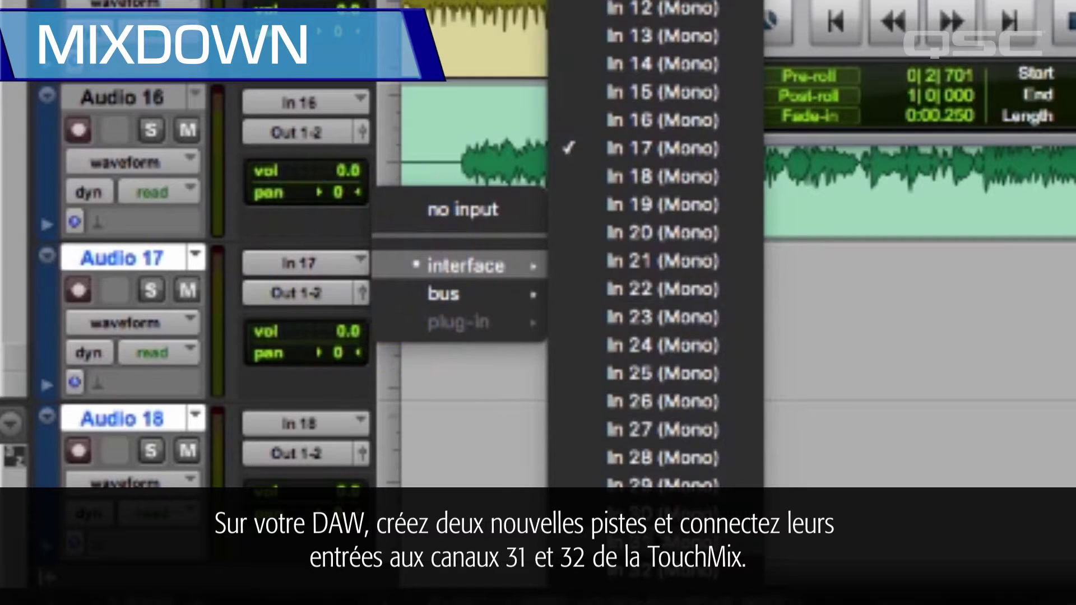
{"action": "left_click", "coordinate": [560, 491]}
{"action": "left_click", "coordinate": [362, 423]}
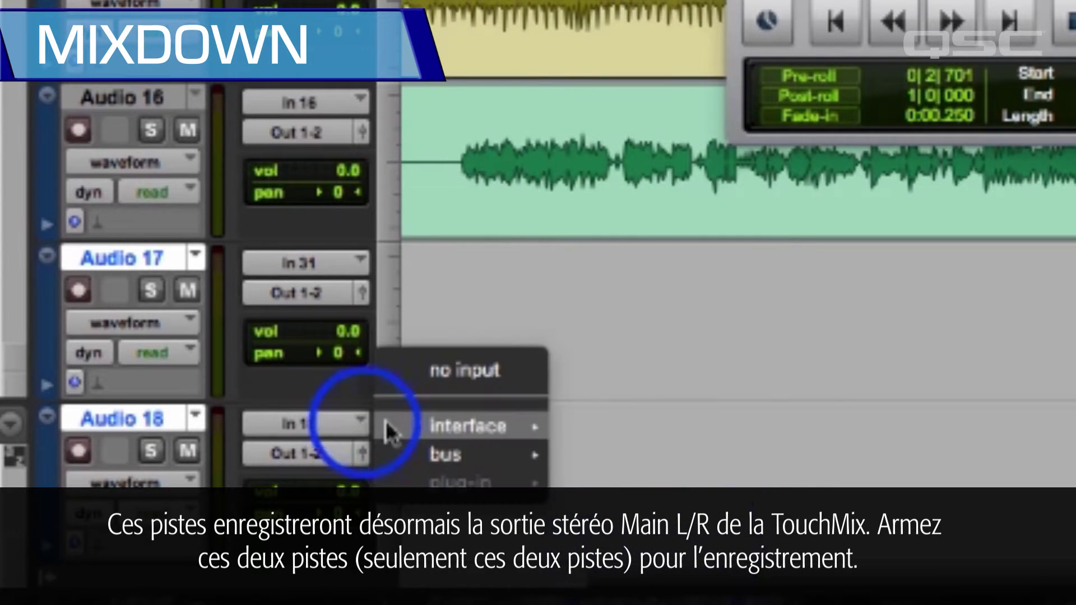
{"action": "mouse_move", "coordinate": [386, 426]}
{"action": "left_click", "coordinate": [684, 567]}
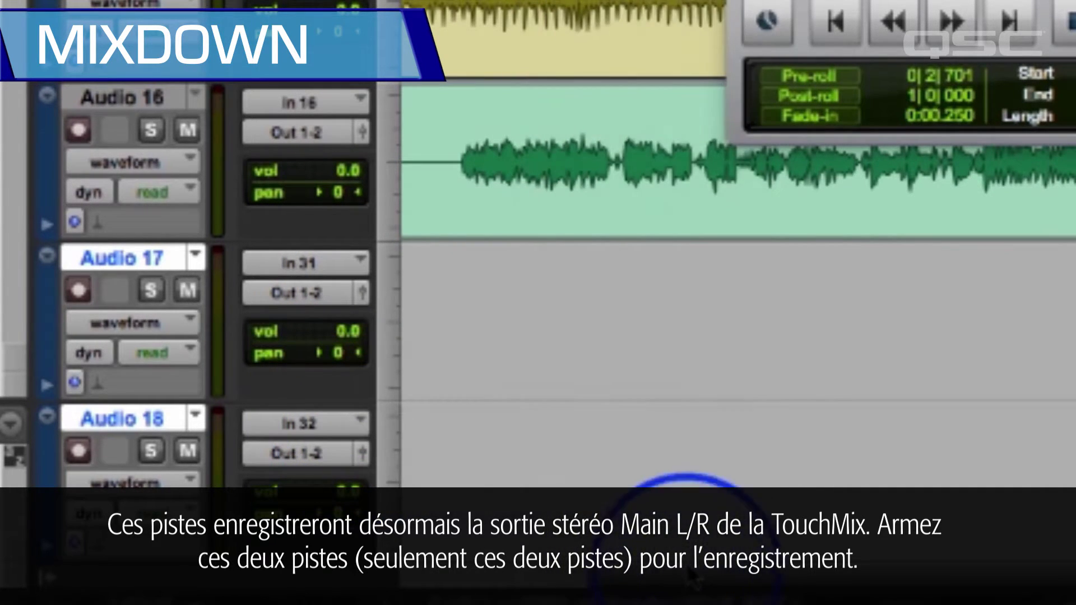
Step: Record-arm Audio 17 and Audio 18 and start recording the stereo mixdown
{"action": "left_click", "coordinate": [79, 290]}
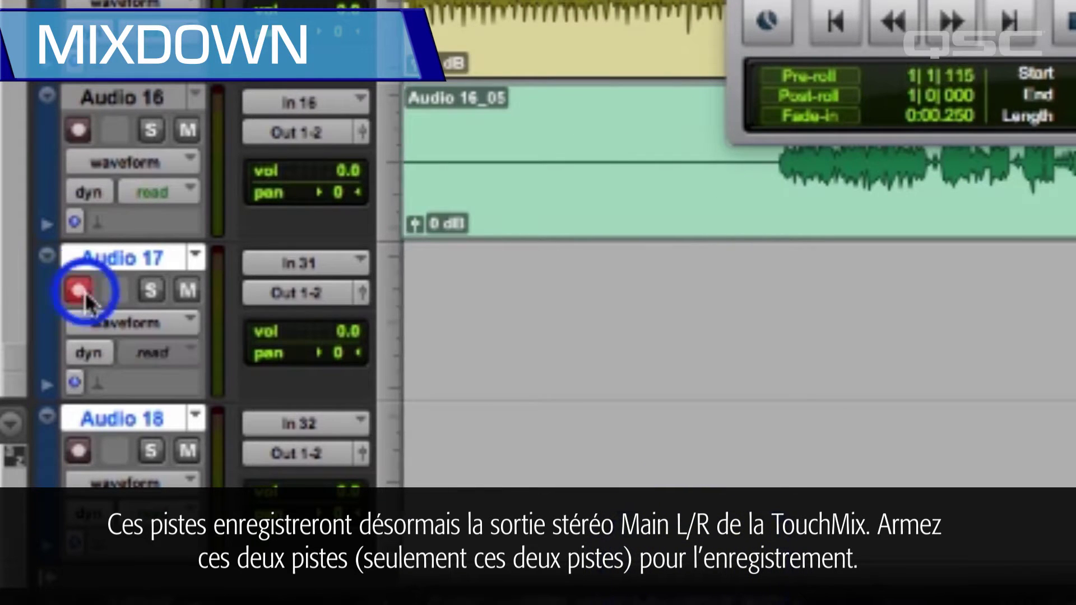
{"action": "left_click", "coordinate": [78, 450]}
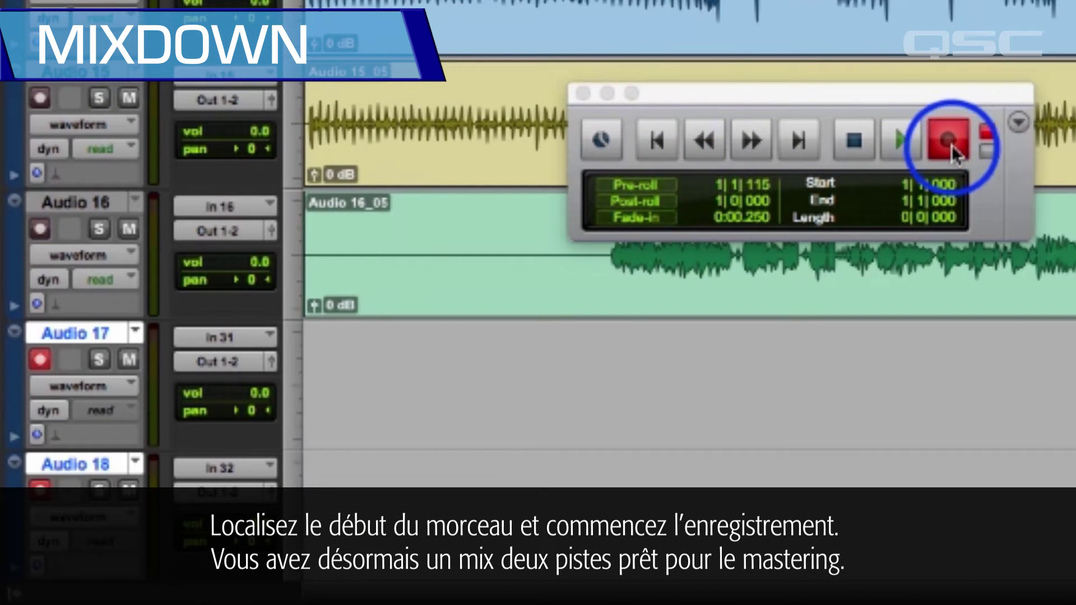
{"action": "left_click", "coordinate": [906, 149]}
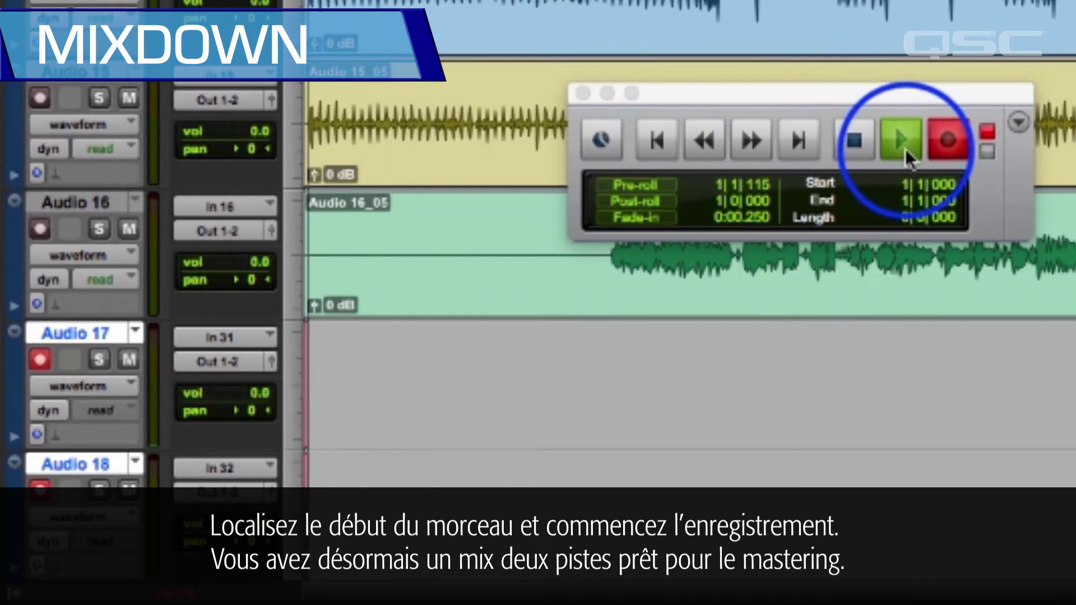